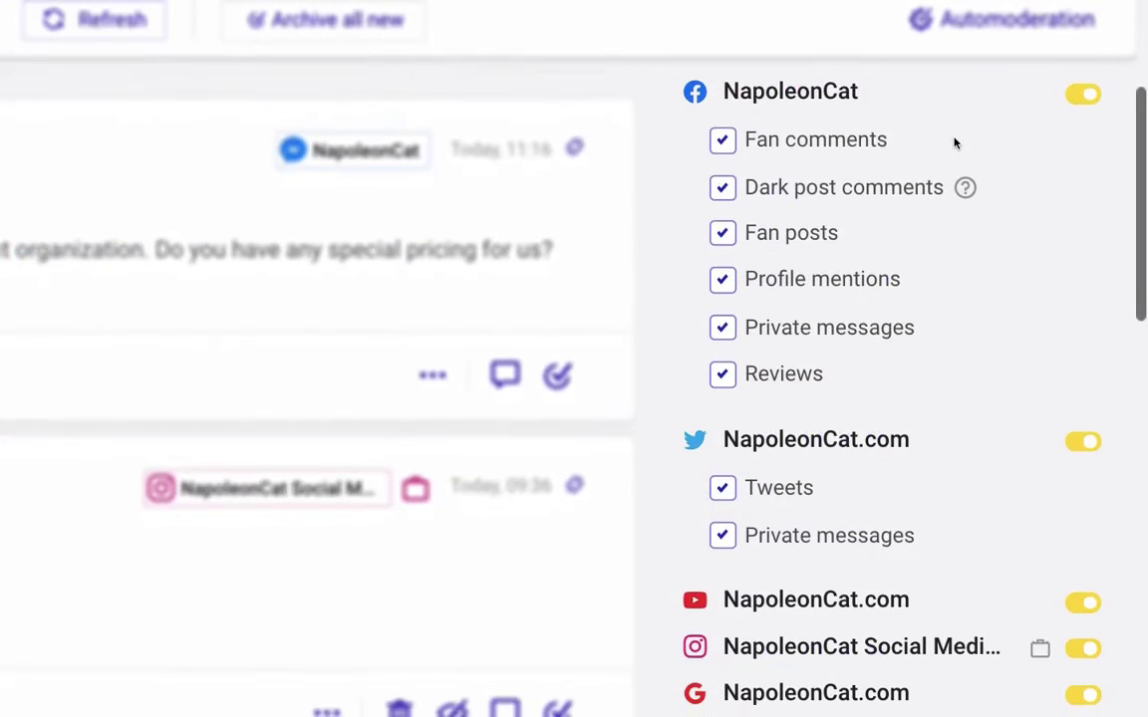
- Scroll down through the project's managed profiles list to review all connected profiles
scroll(953, 144, down, 1)
scroll(954, 144, down, 1)
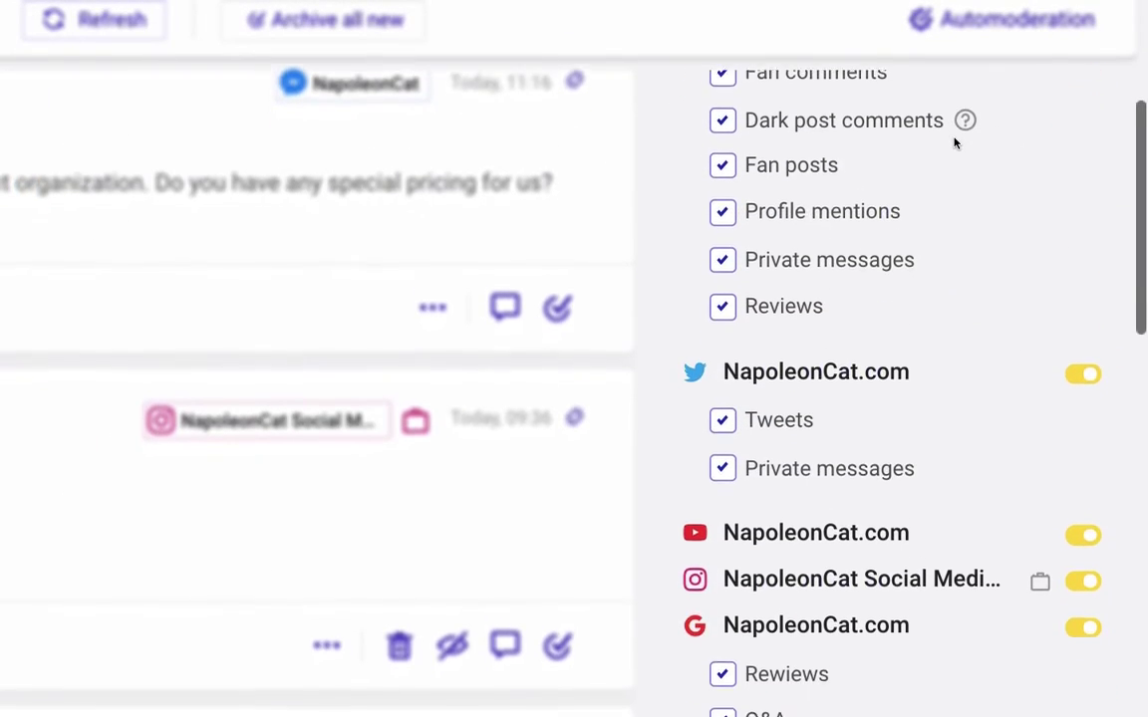
scroll(953, 144, down, 1)
scroll(953, 144, down, 1)
scroll(953, 144, down, 1)
scroll(954, 143, down, 1)
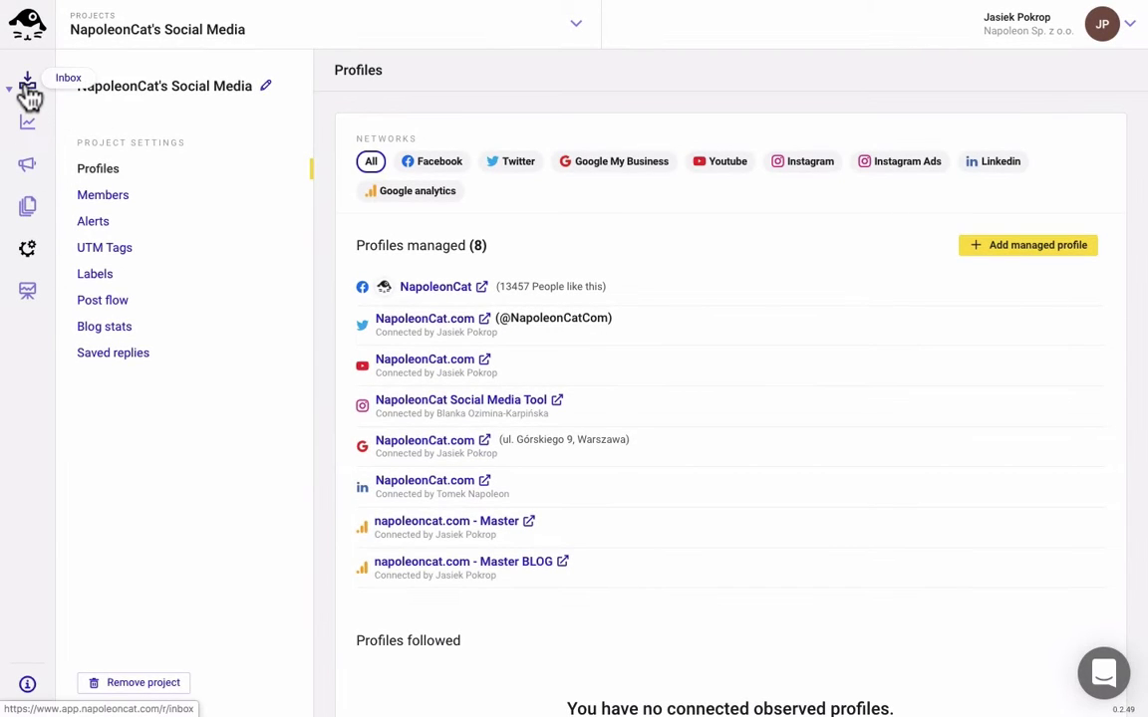
- In the Inbox, untick Facebook 'Private messages' and apply the filters
click(28, 87)
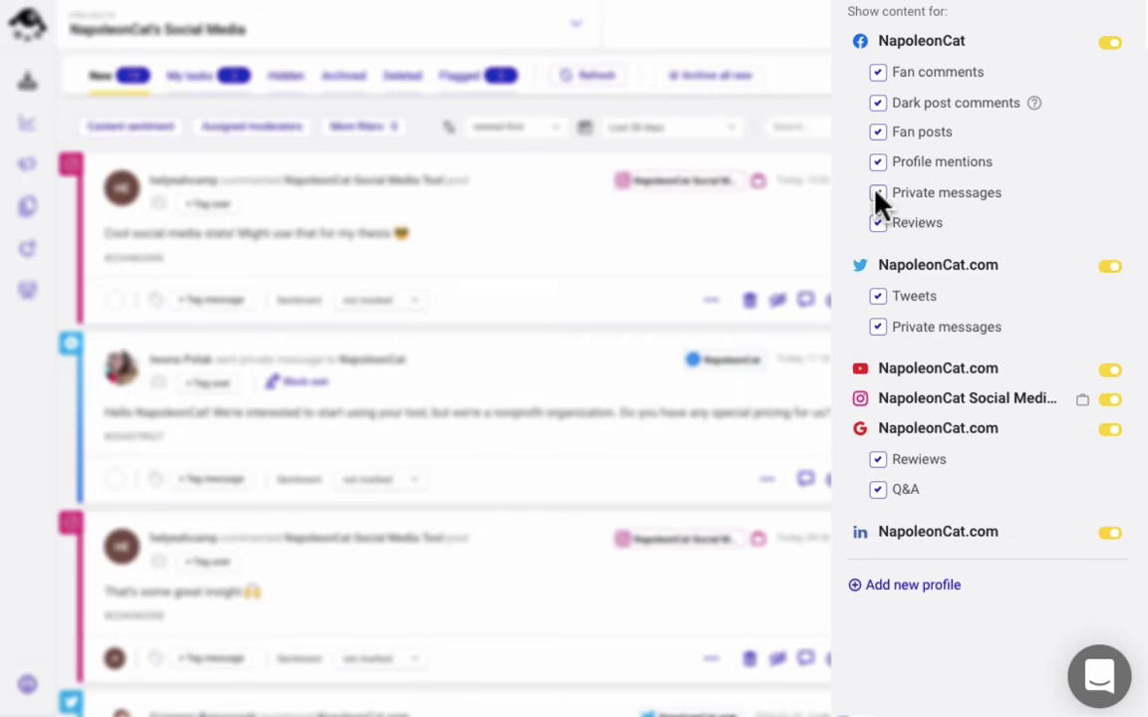
click(877, 193)
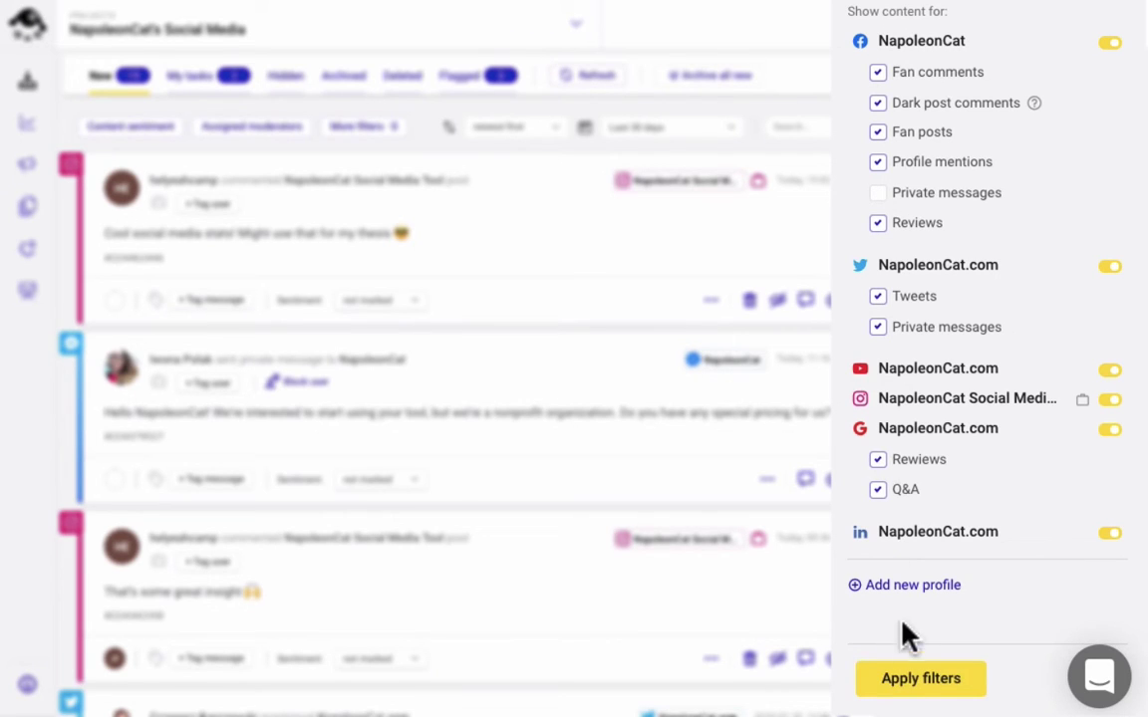
click(909, 684)
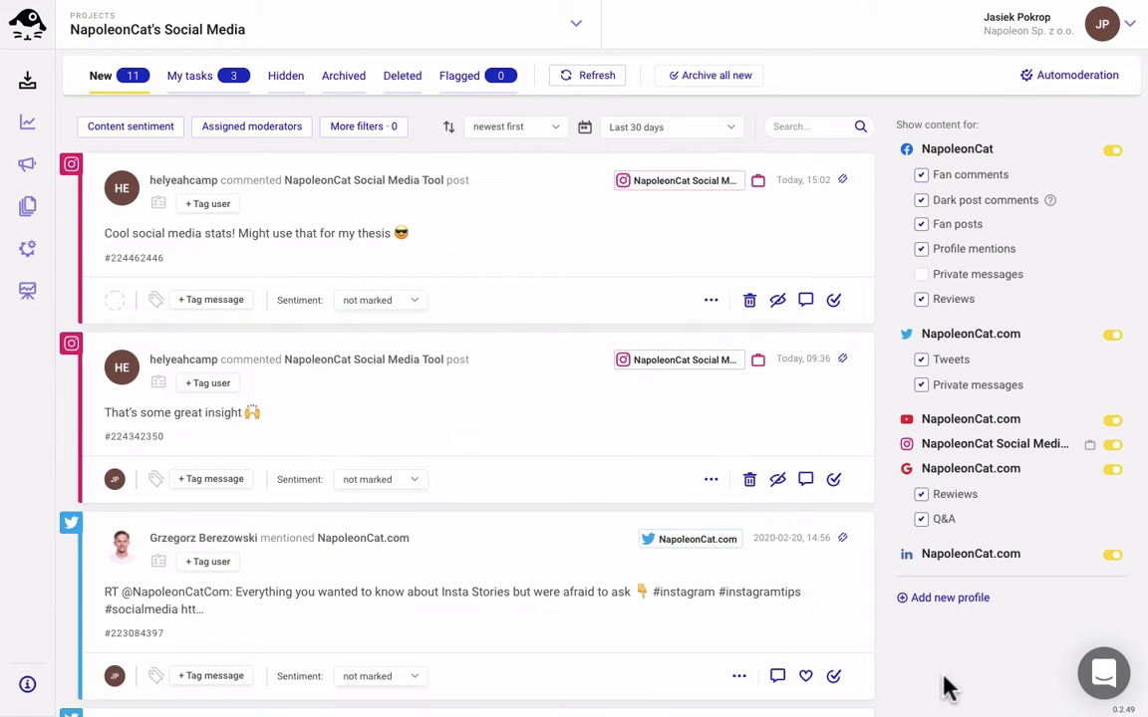
click(731, 133)
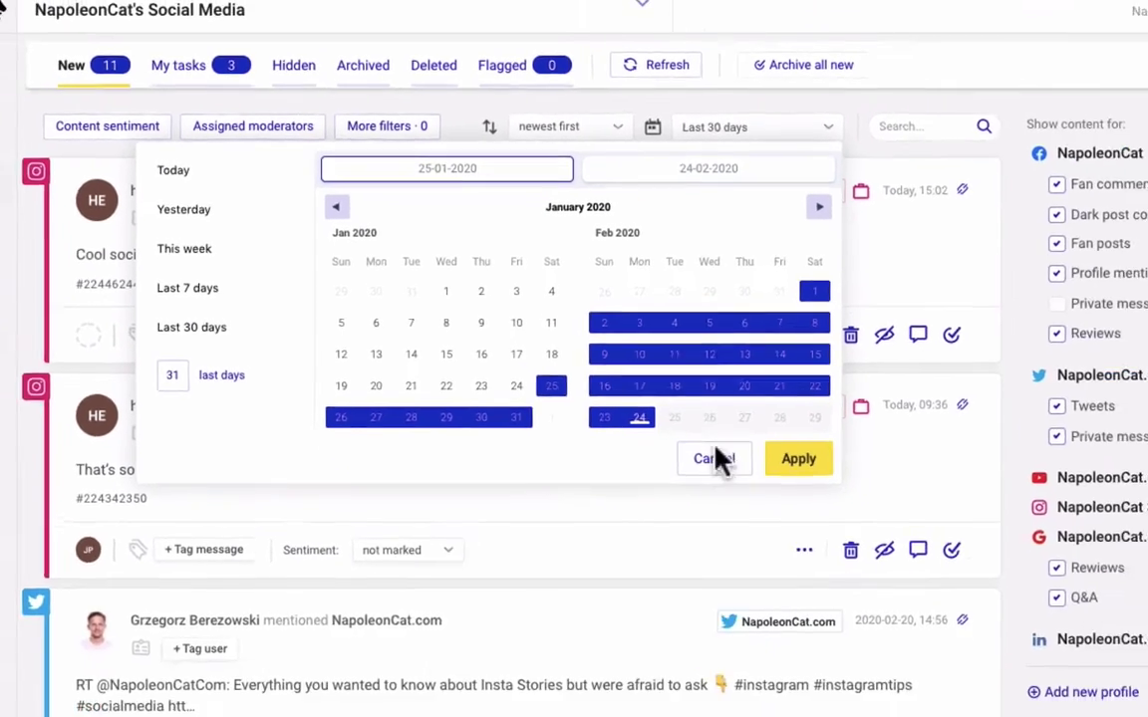
click(709, 458)
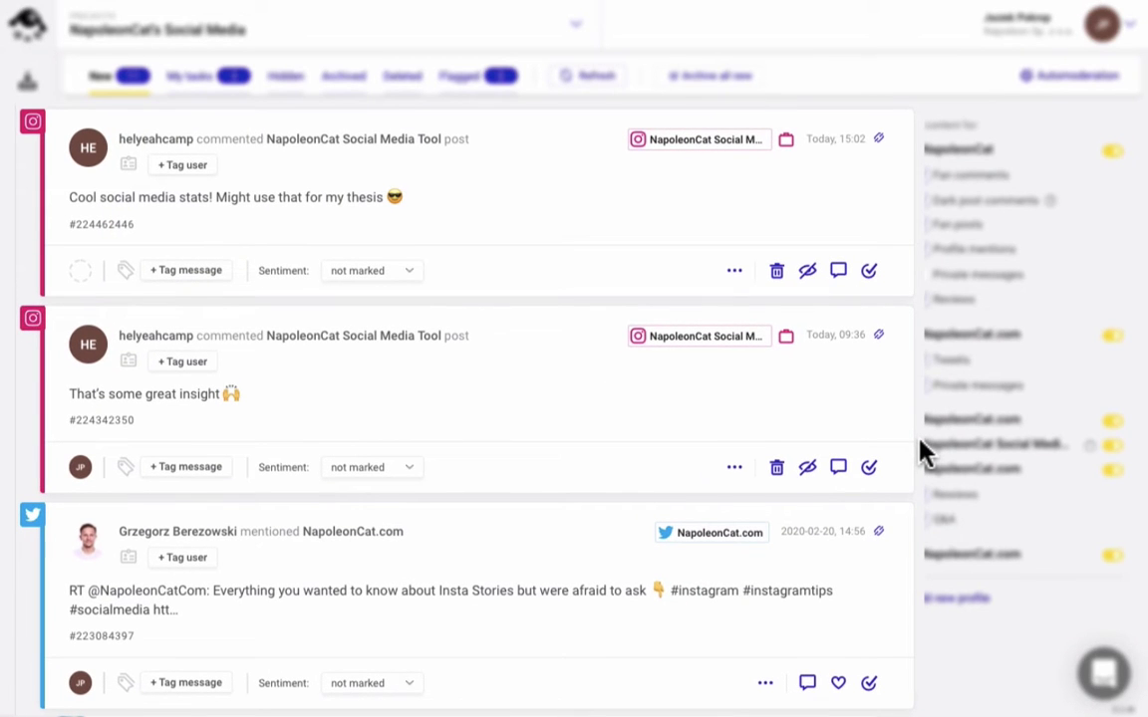
scroll(924, 453, down, 2)
scroll(924, 454, down, 1)
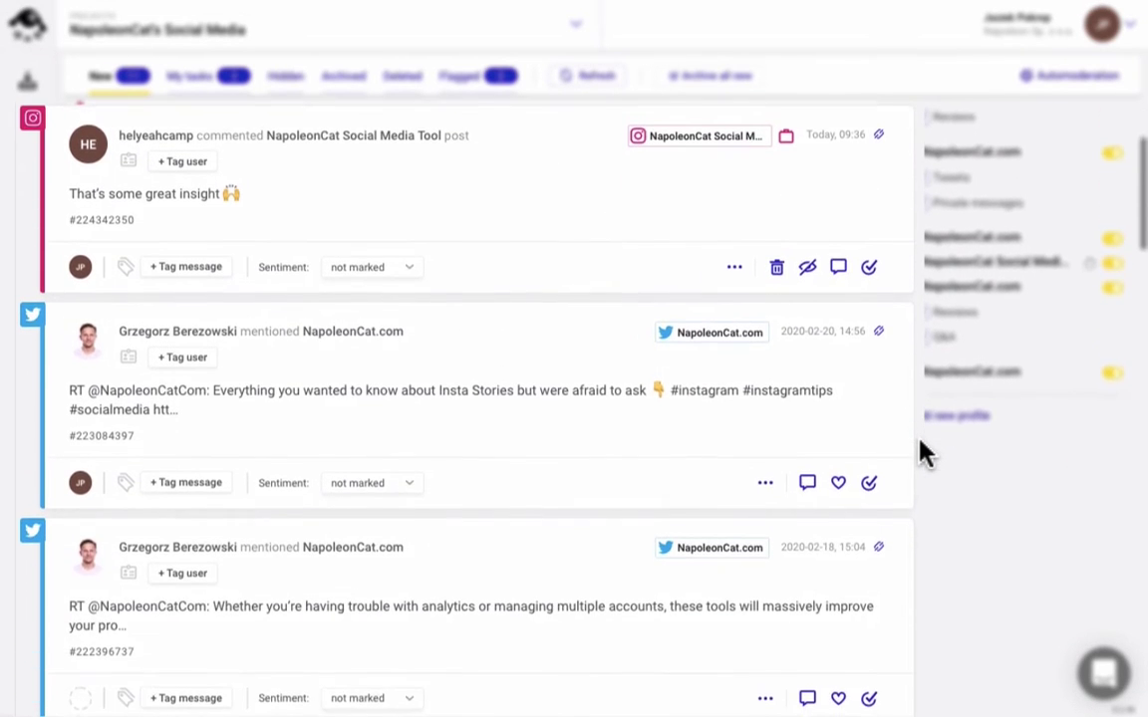
scroll(923, 453, up, 2)
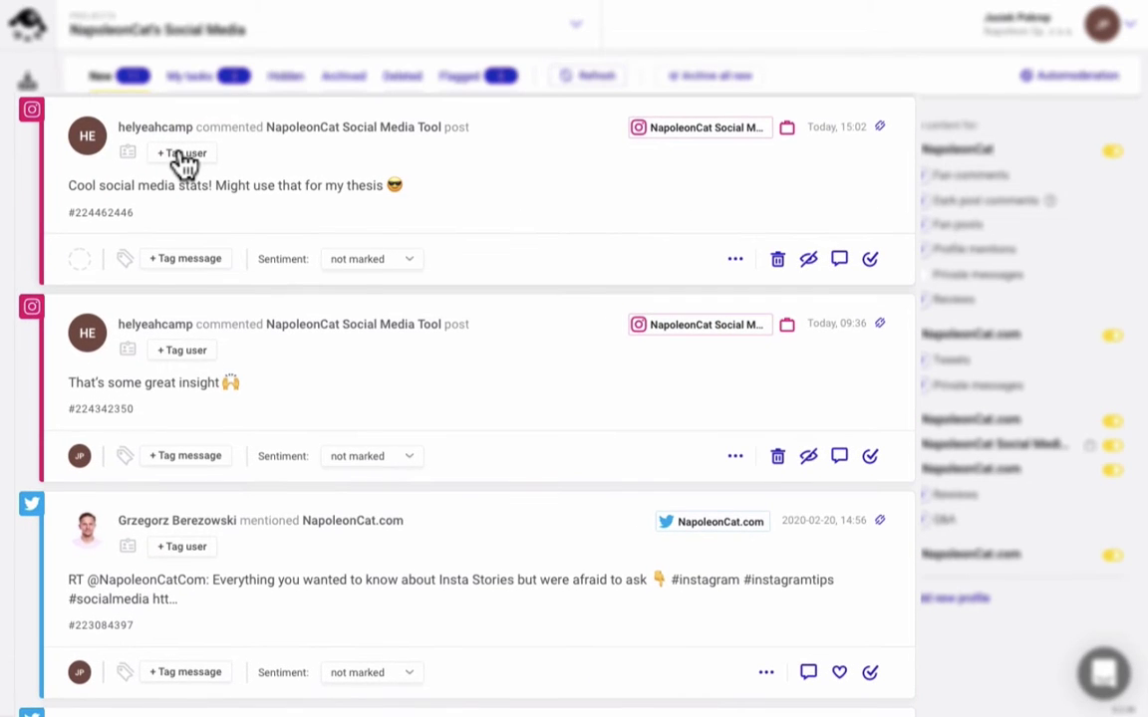
click(182, 156)
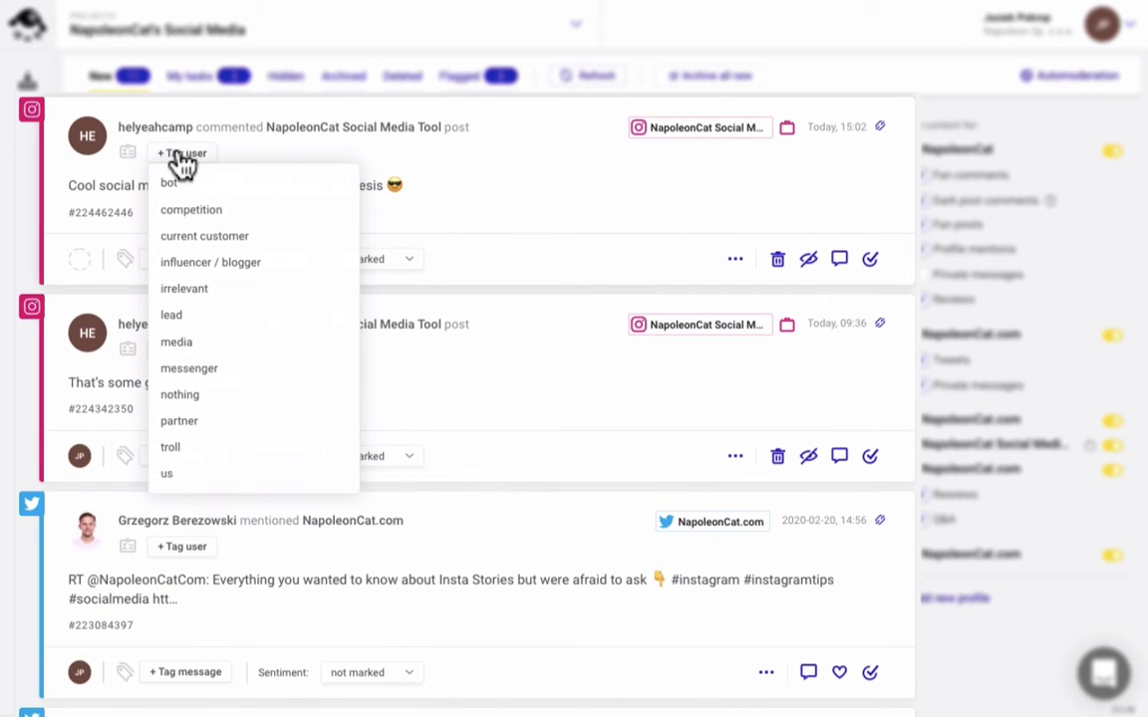
click(184, 157)
click(185, 261)
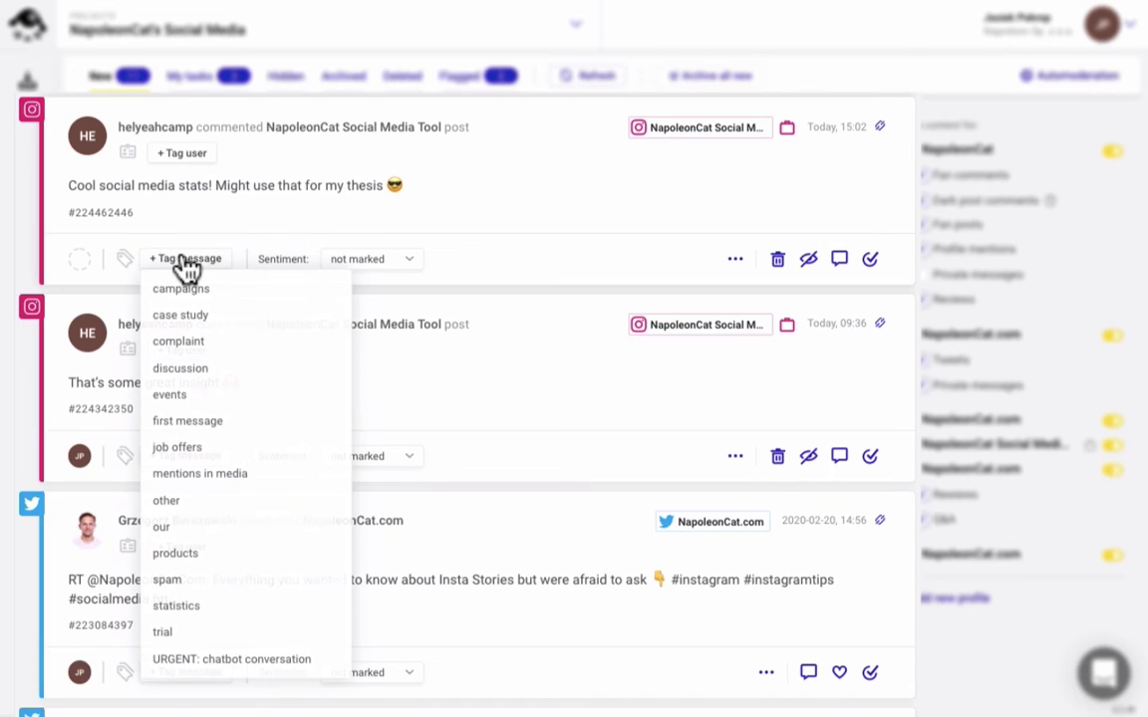
click(186, 265)
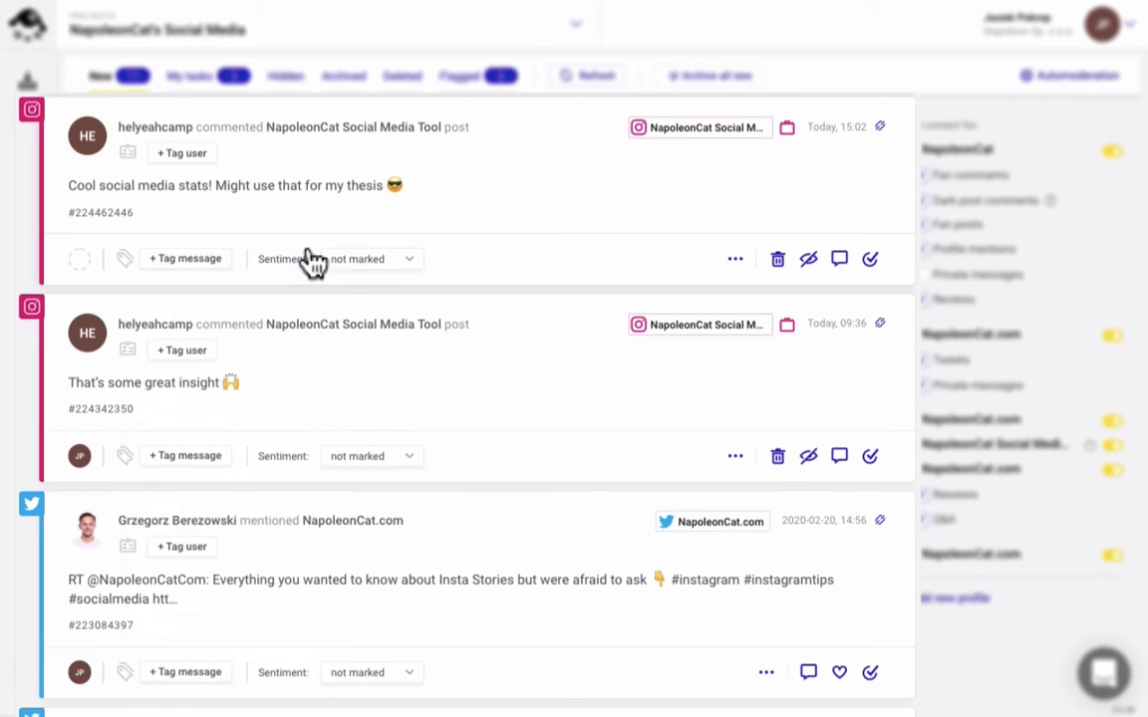
click(359, 261)
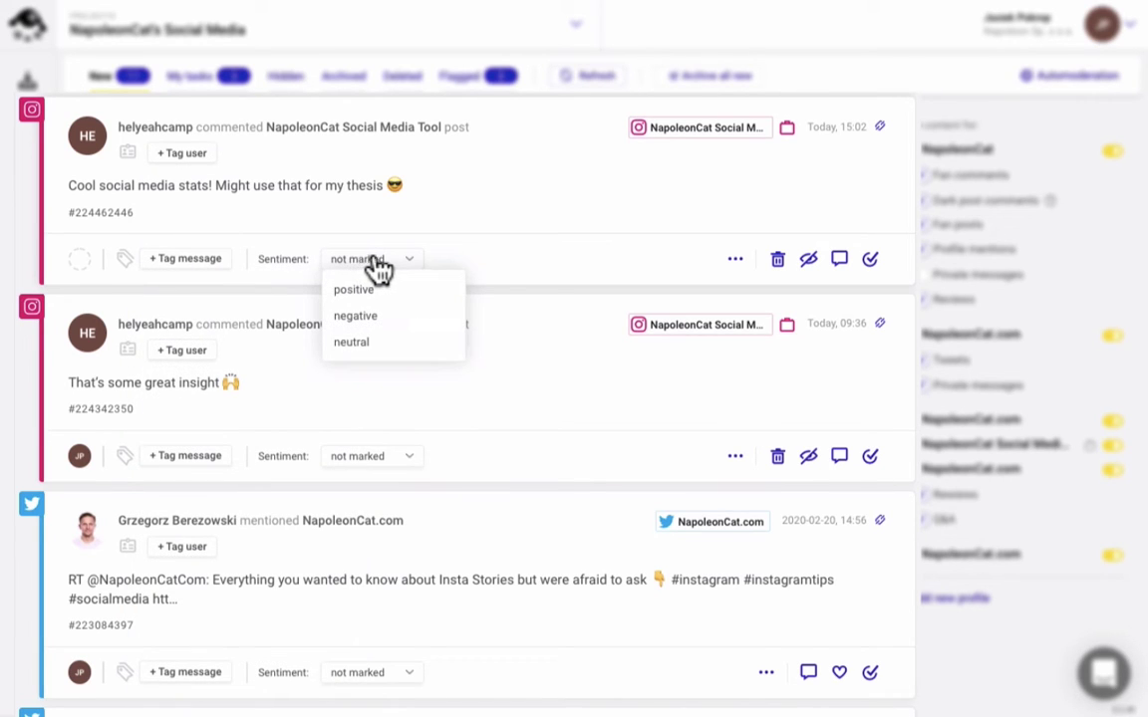
click(383, 263)
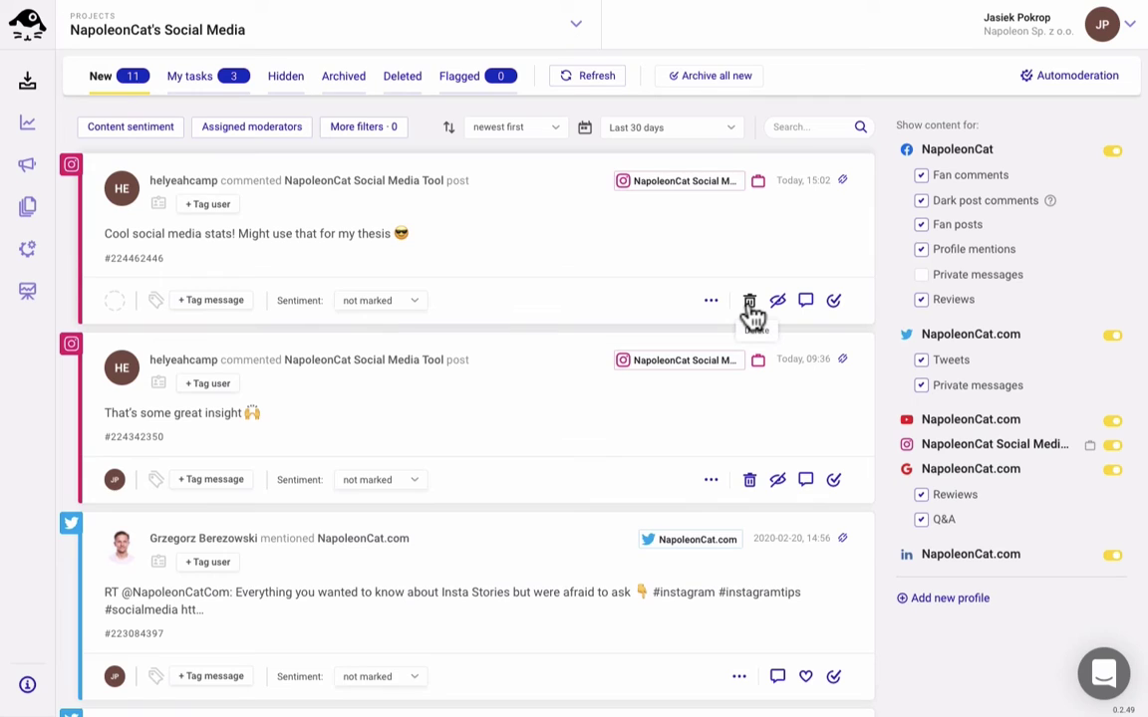
- Delete the 'Cool social media stats' comment, check the Deleted list, then return to New
click(749, 303)
click(724, 131)
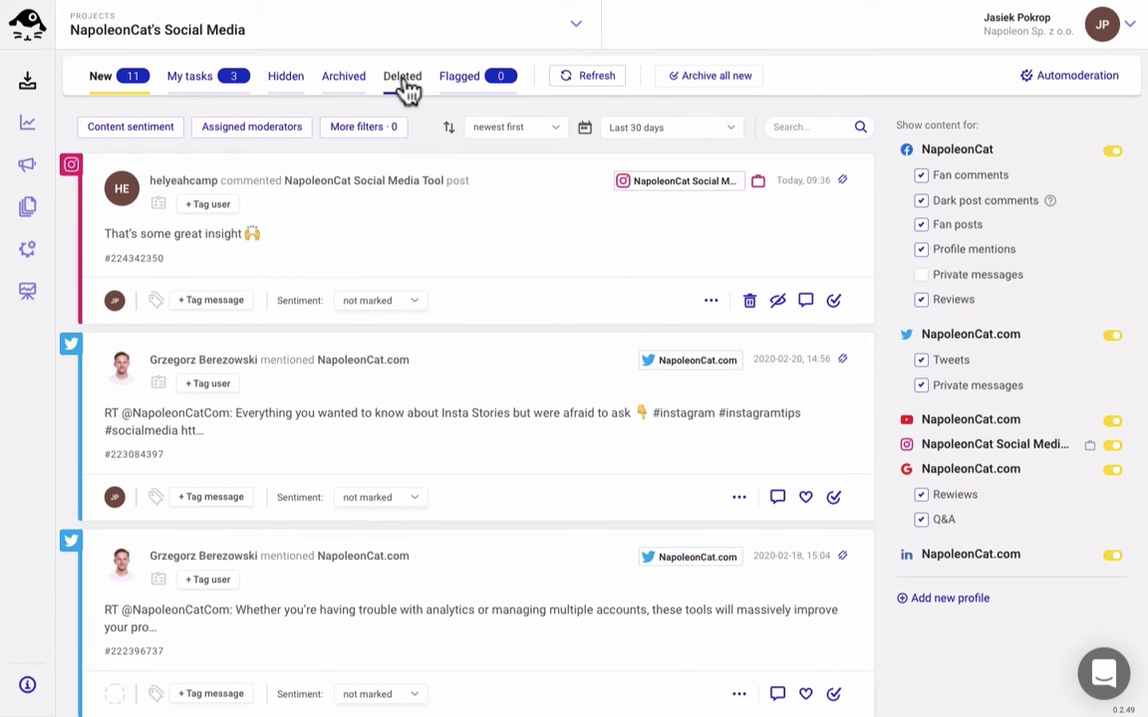
click(404, 79)
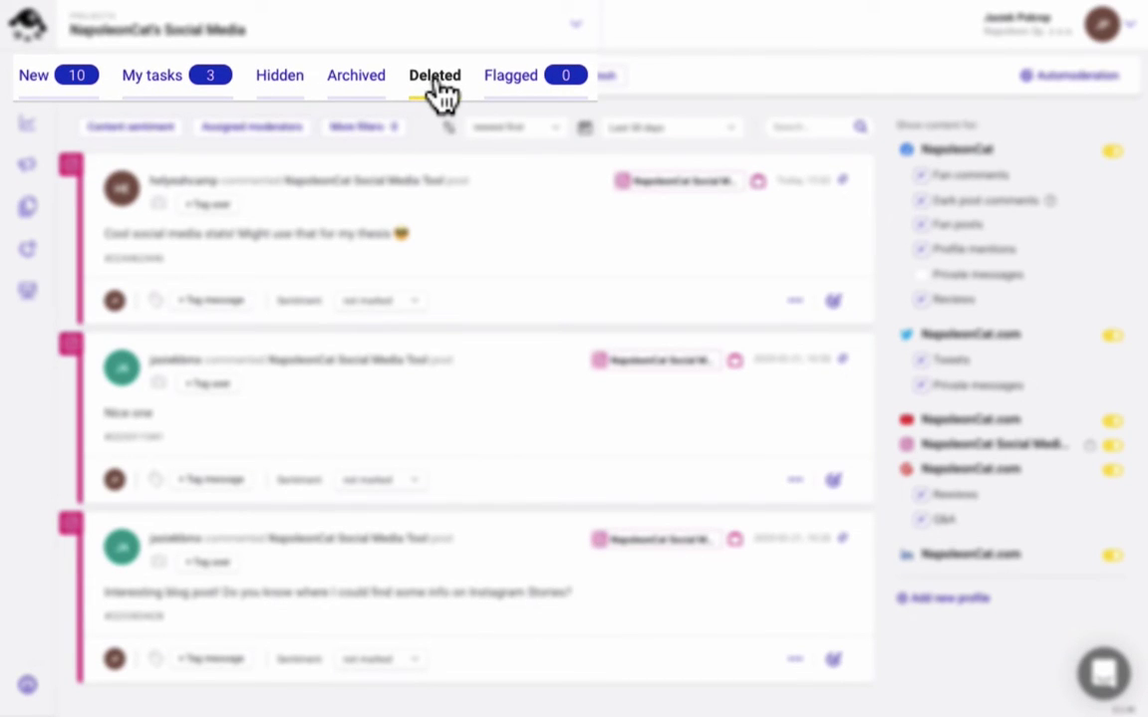
click(128, 84)
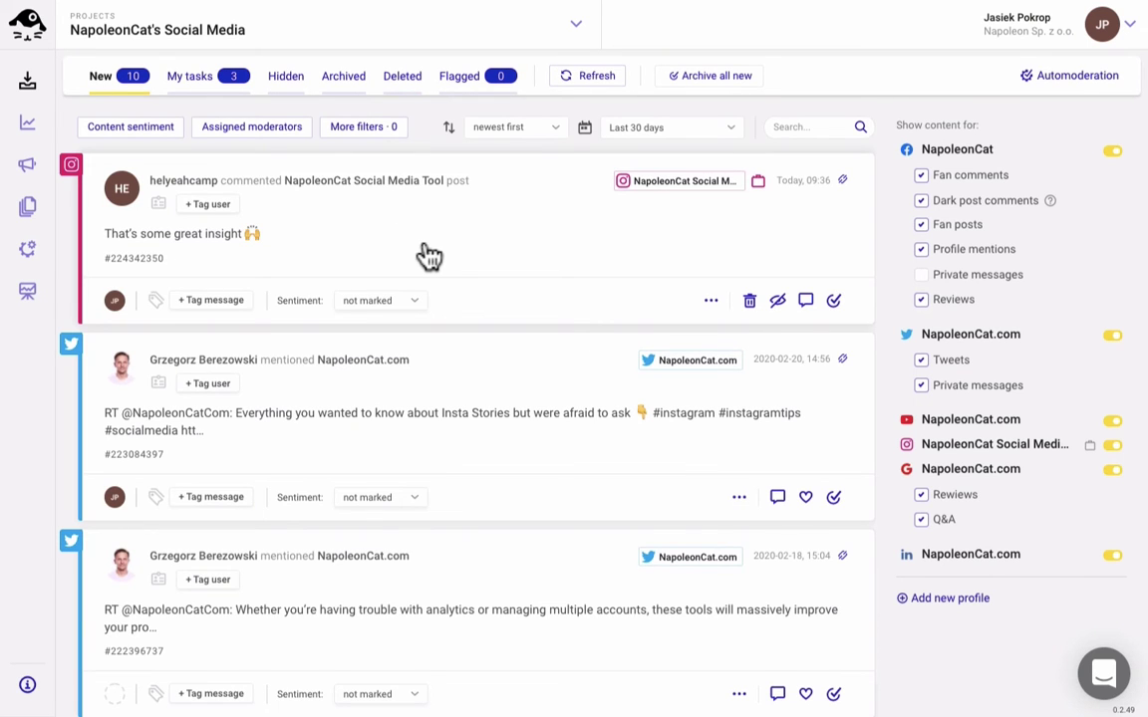
- Open the 'That's some great insight' thread, view the original post, and place the cursor in Reply
click(429, 254)
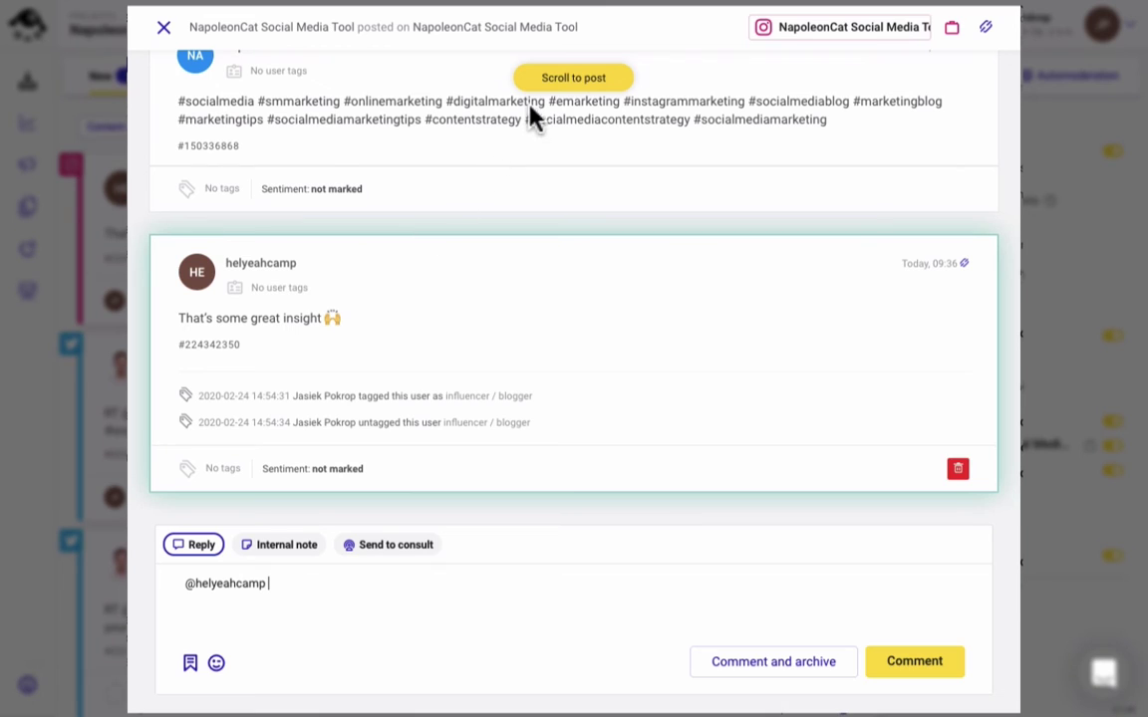
click(556, 80)
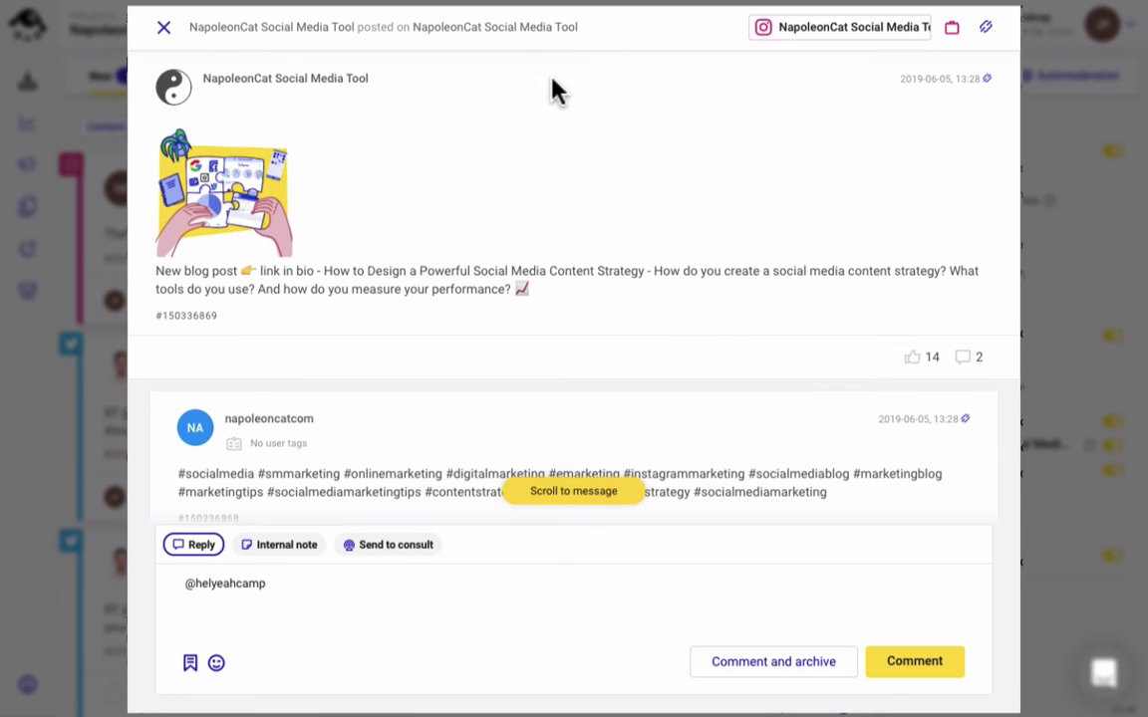
click(577, 494)
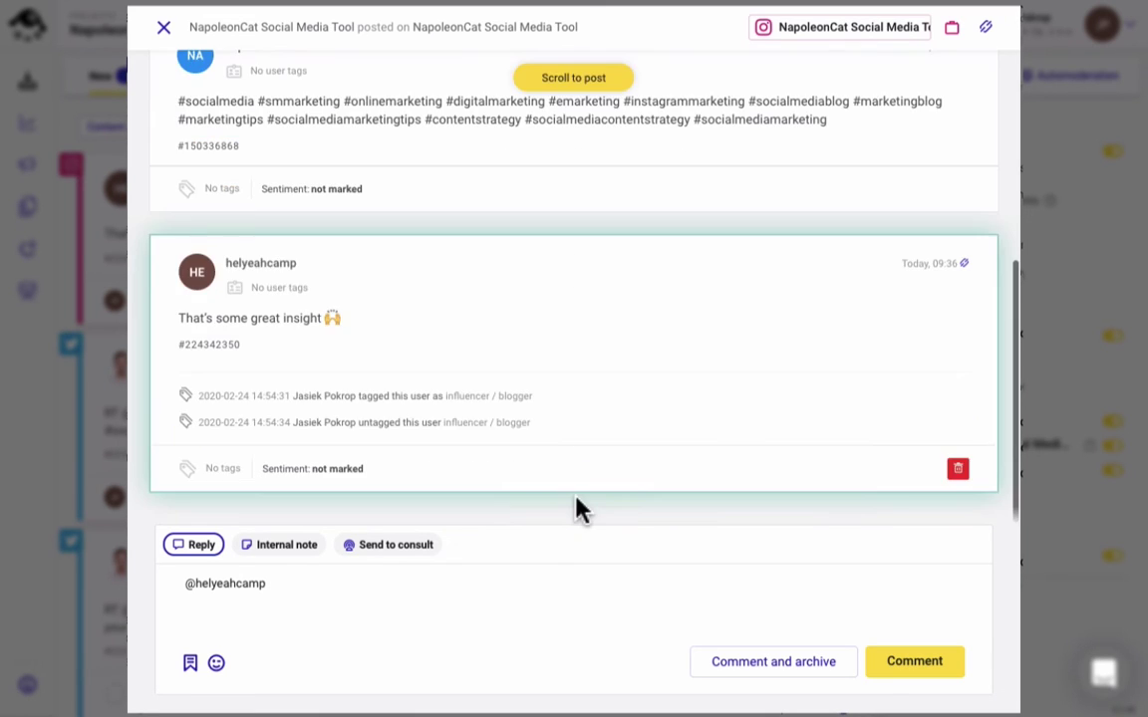
click(365, 587)
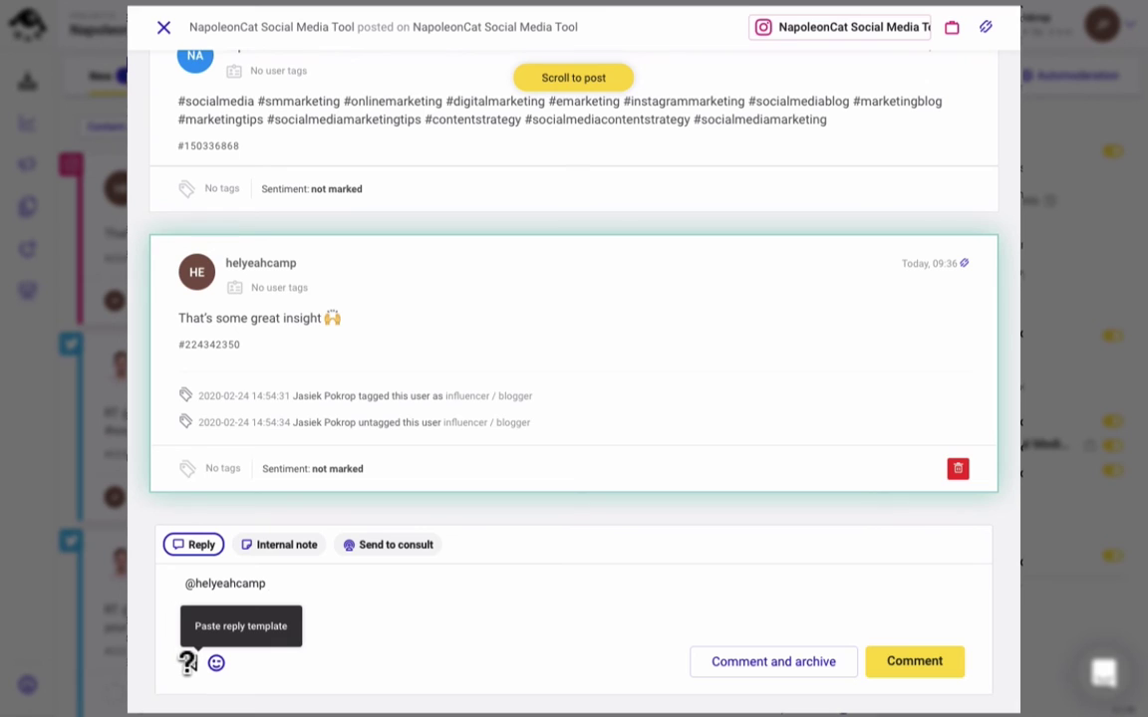
- Reply with saved 'Thank you #1' plus a grinning emoji, then comment and archive
click(190, 663)
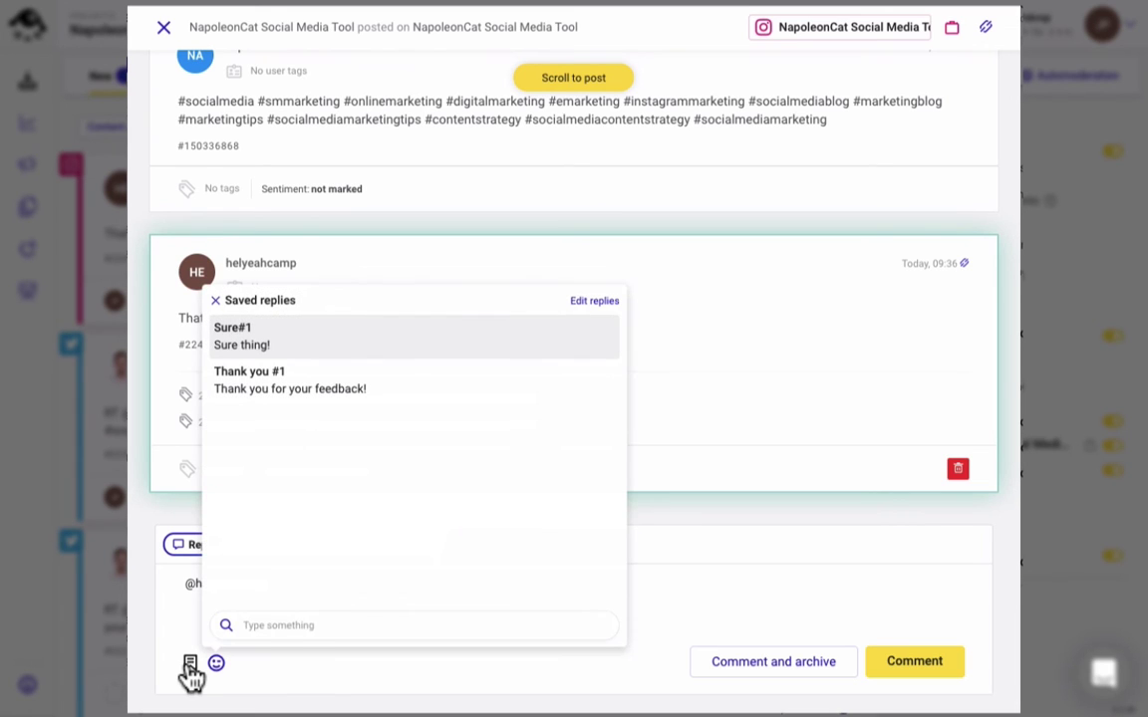
click(299, 390)
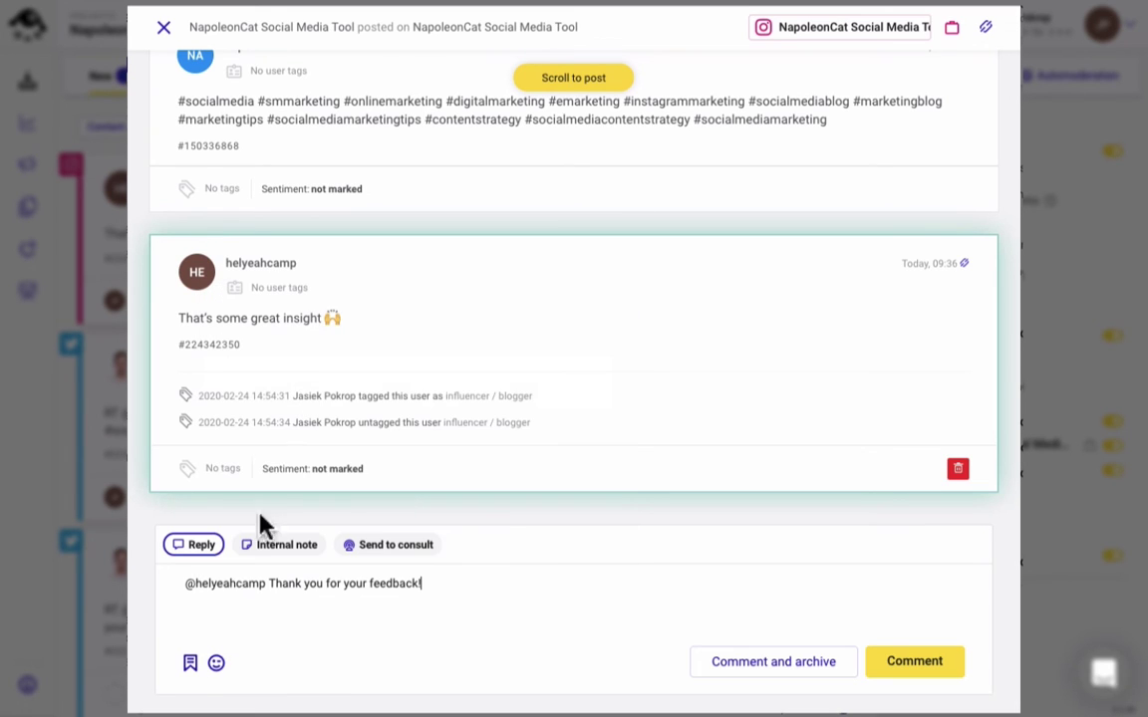
click(216, 662)
click(258, 615)
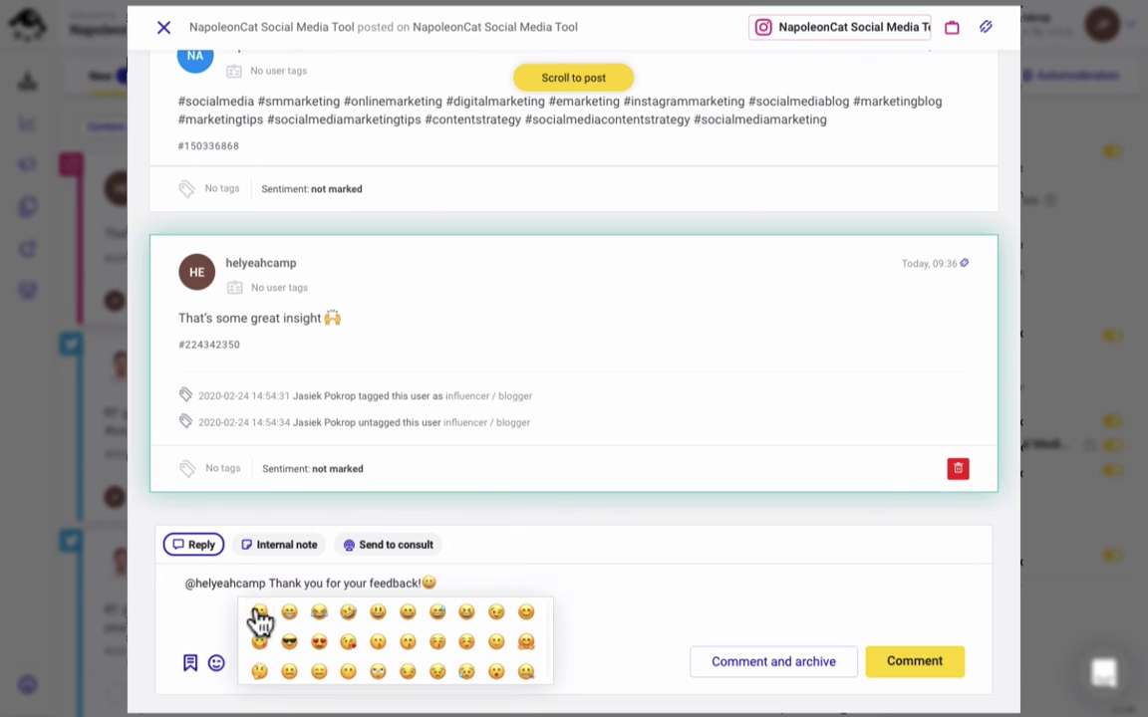
click(232, 617)
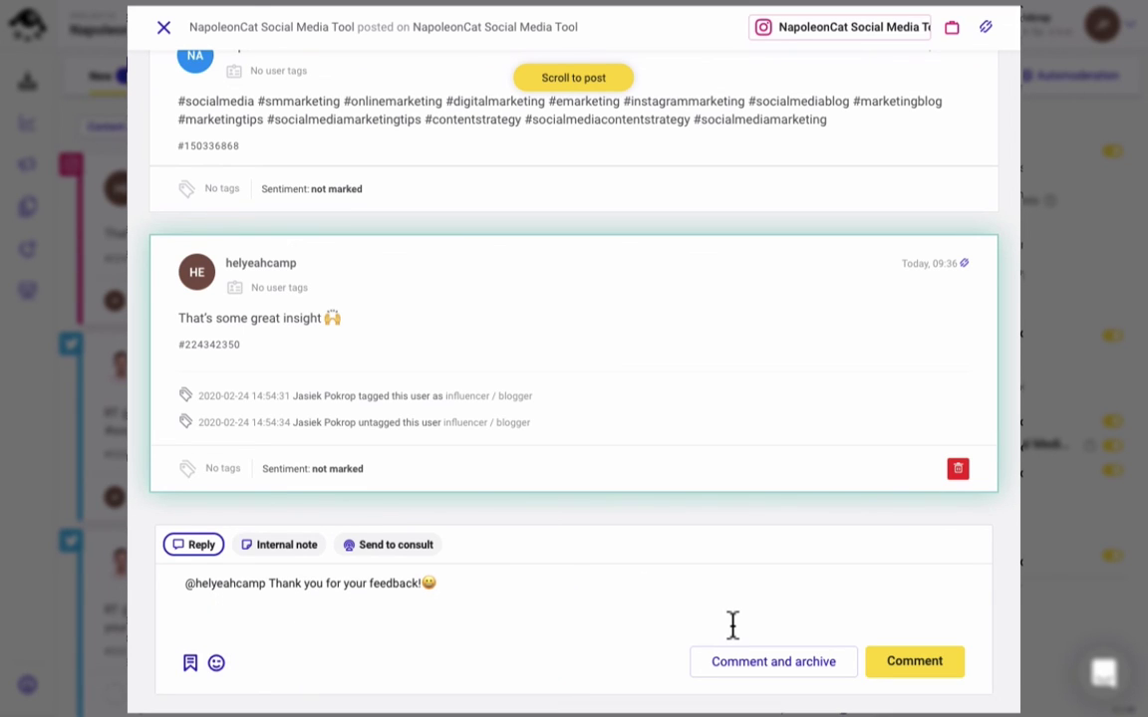
click(754, 678)
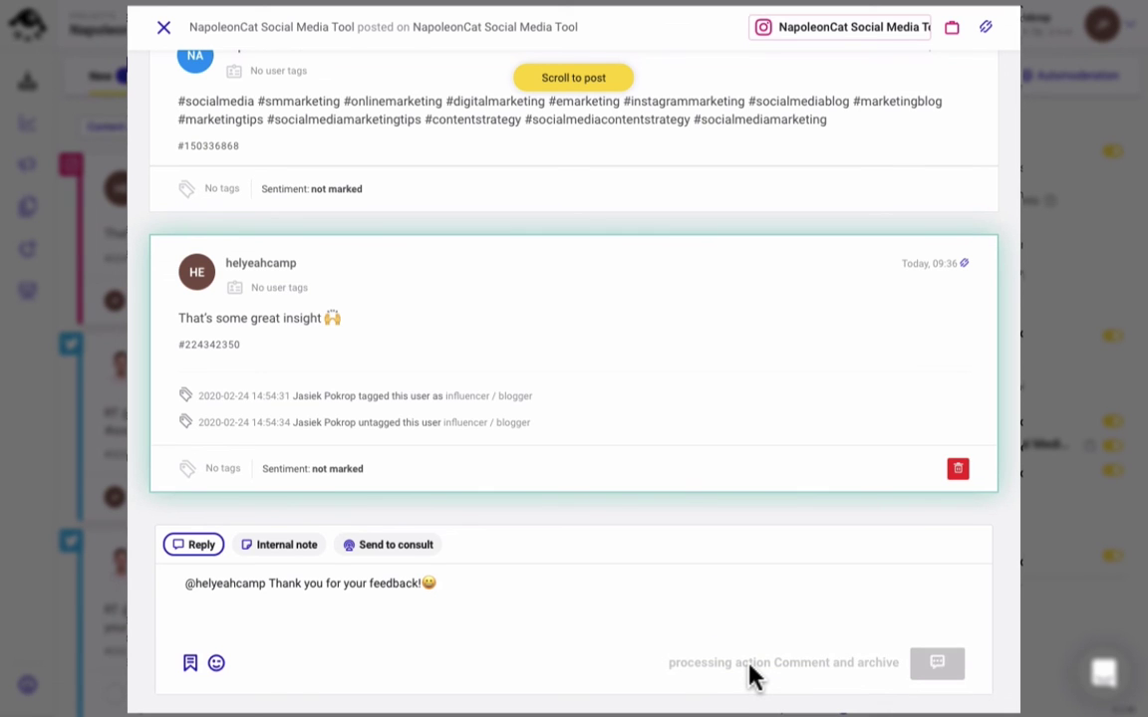